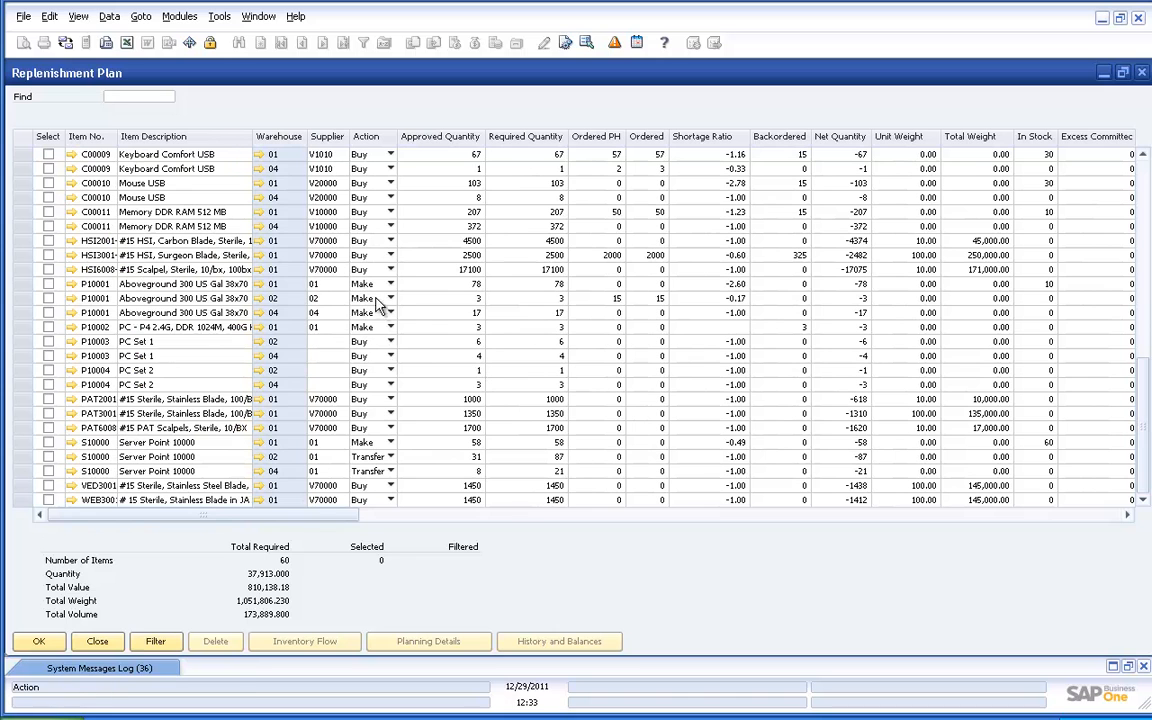
Select every item in the replenishment plan and clear the selection again
{"action": "left_click_drag", "start_coordinate": [1143, 420], "coordinate": [1141, 190]}
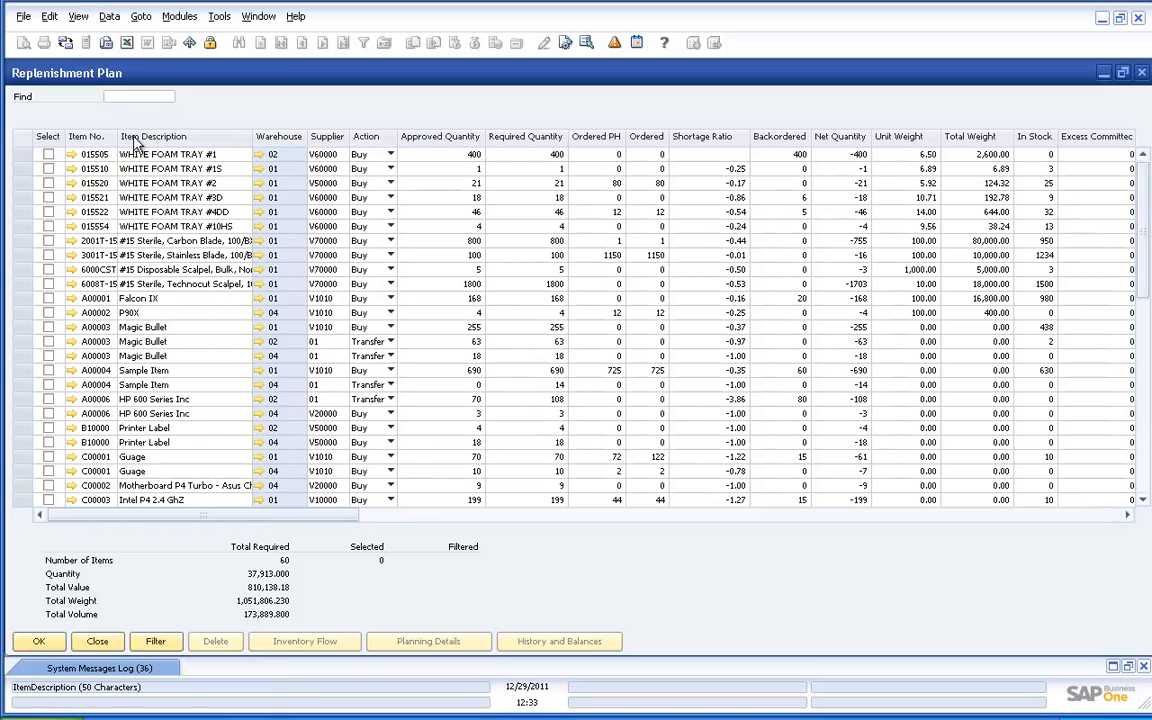
{"action": "left_click", "coordinate": [57, 135]}
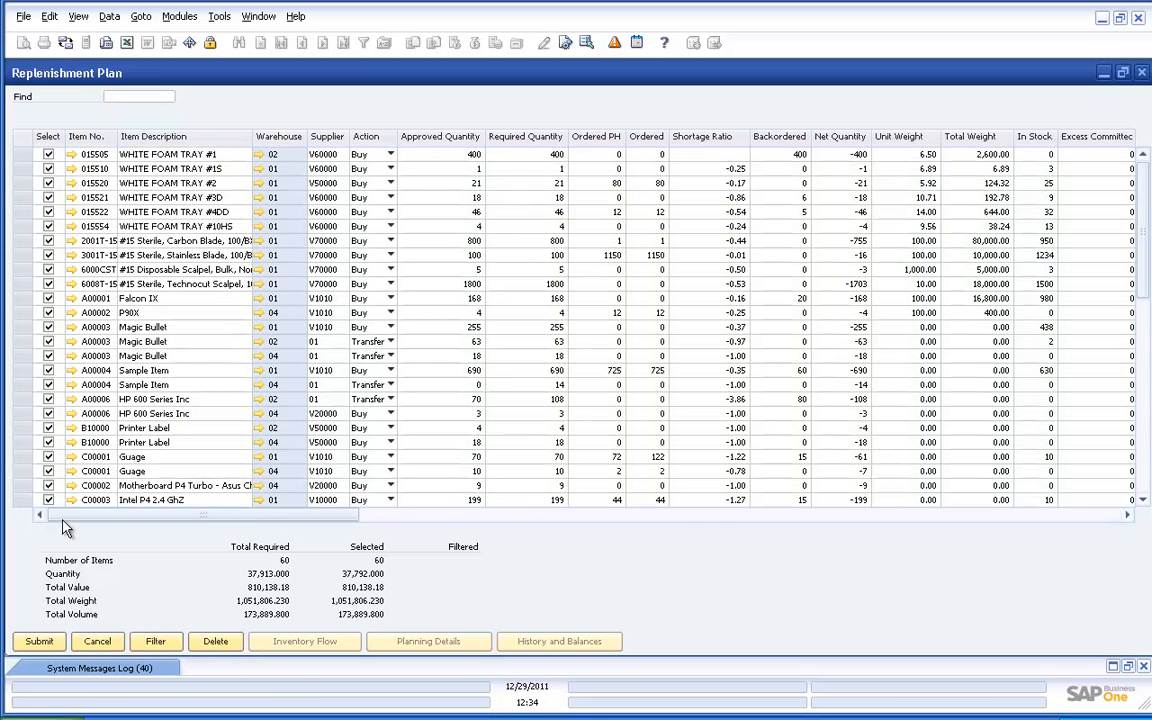
{"action": "left_click", "coordinate": [54, 139]}
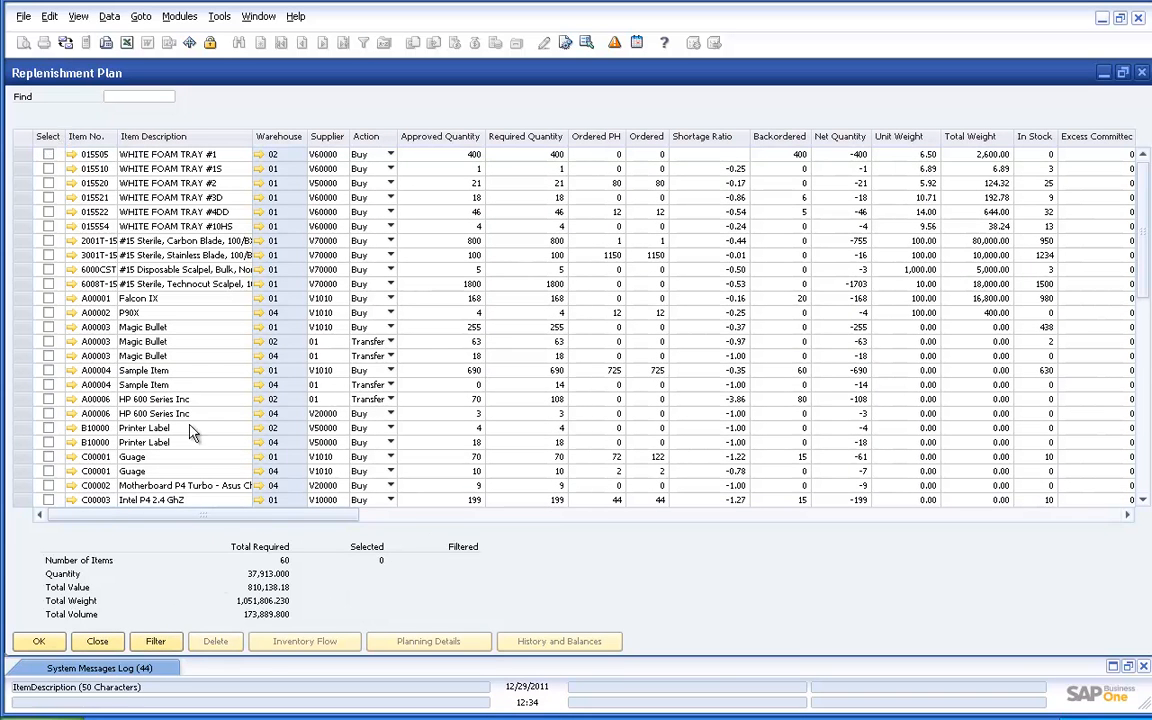
Filter the replenishment plan by vendor supplier V1010, Far East Imports
{"action": "left_click", "coordinate": [156, 643]}
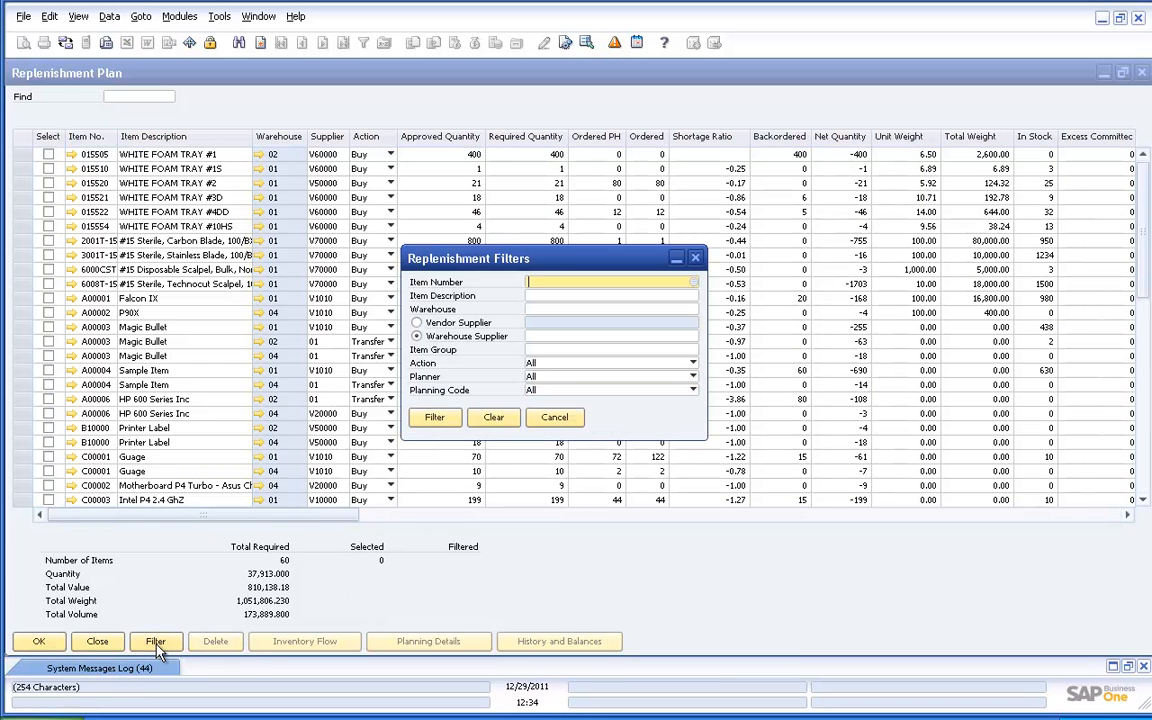
{"action": "left_click", "coordinate": [418, 324]}
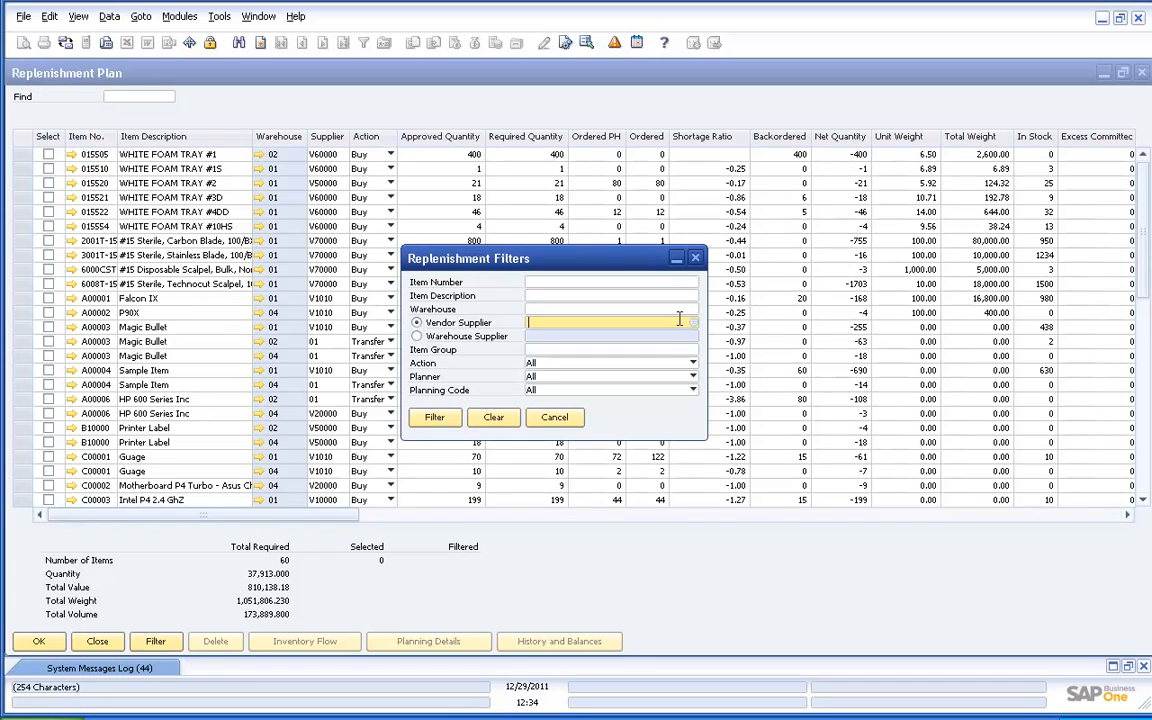
{"action": "left_click", "coordinate": [697, 323]}
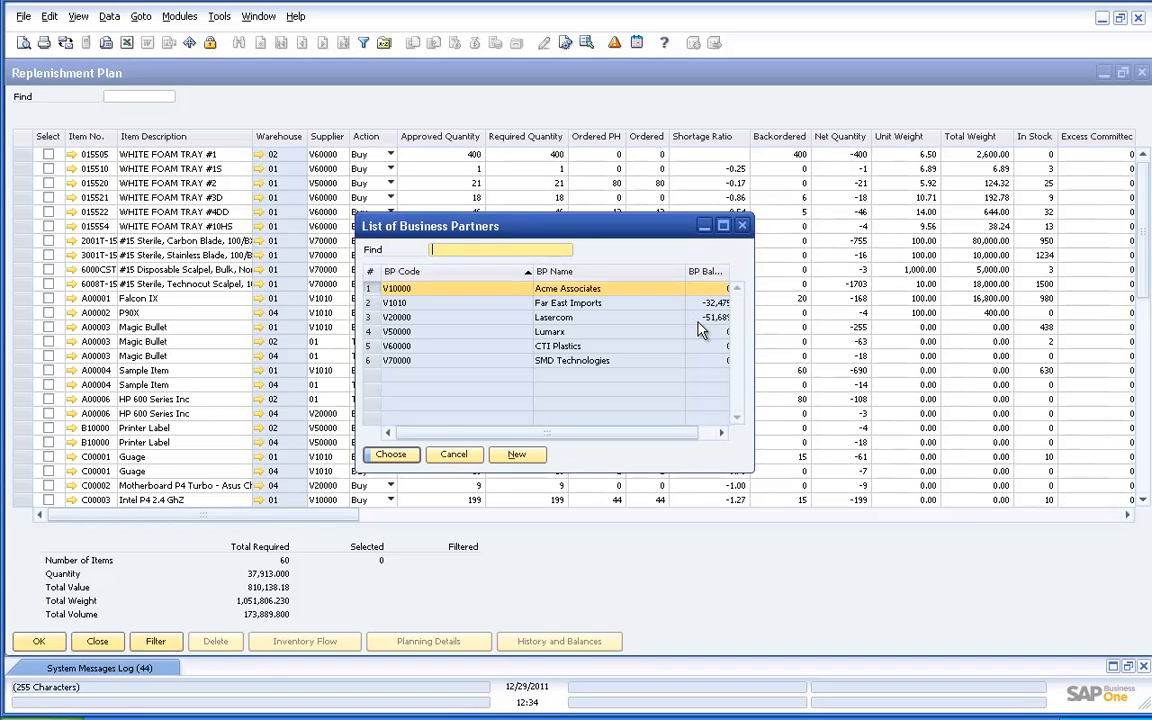
{"action": "double_click", "coordinate": [372, 303]}
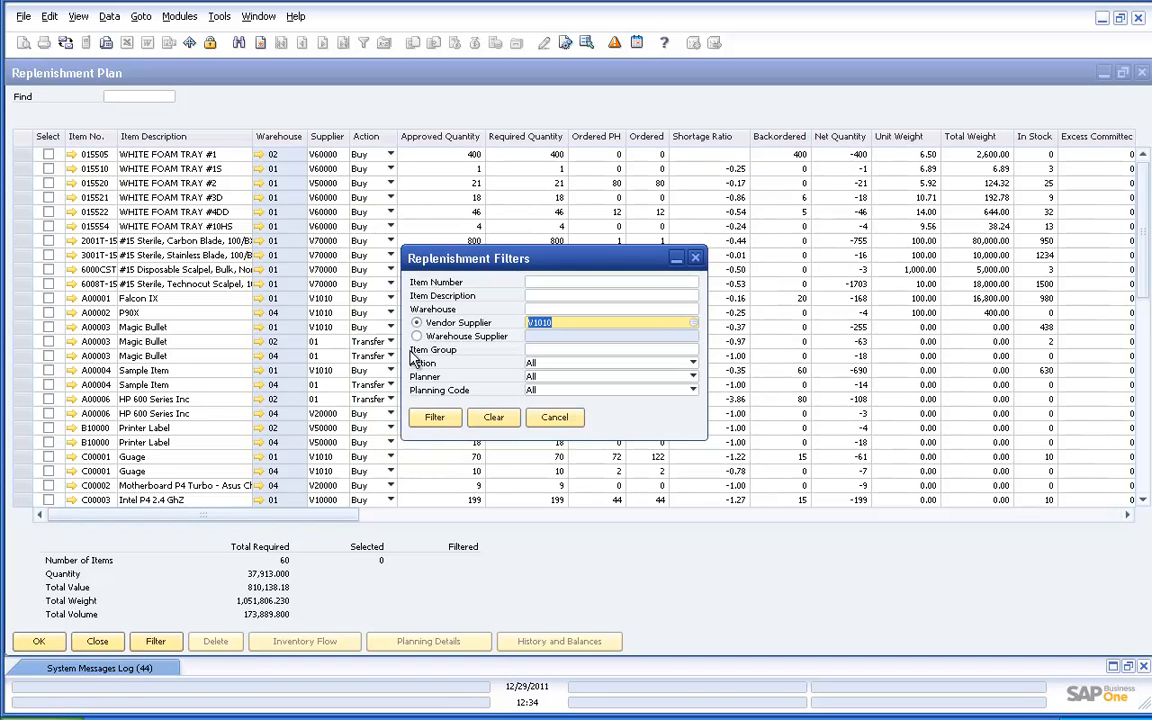
{"action": "left_click", "coordinate": [440, 420]}
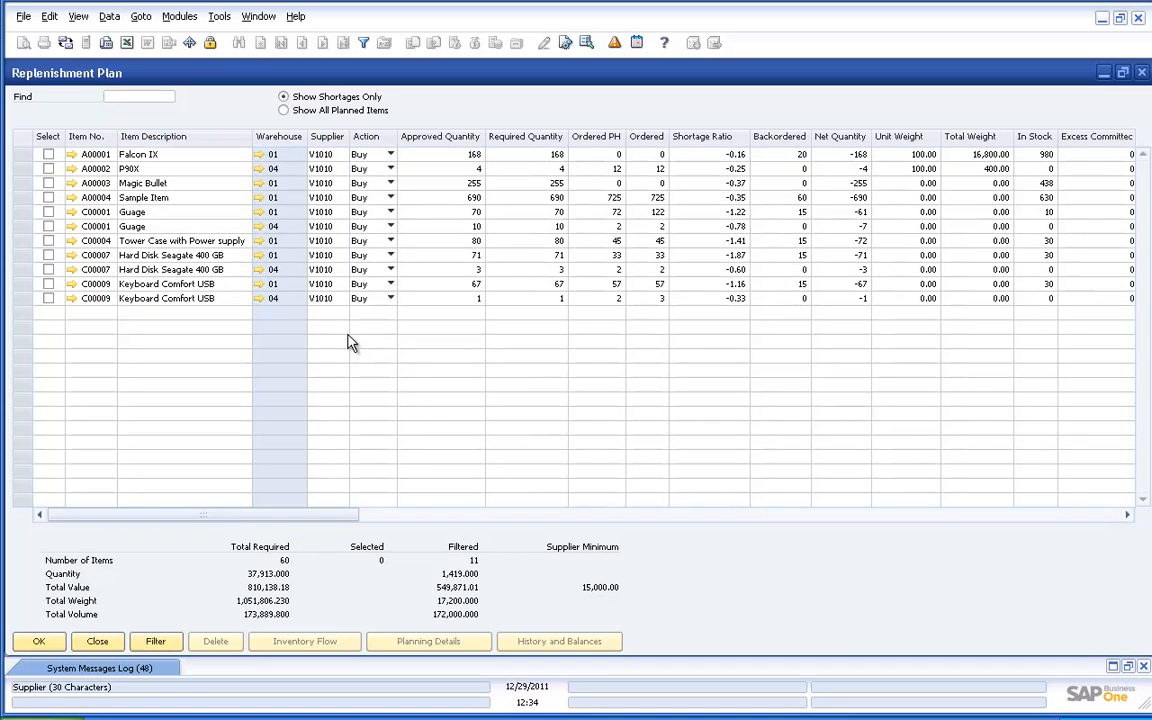
Replace the selection of all filtered items with only the Falcon IX, P90X and Magic Bullet lines
{"action": "left_click", "coordinate": [50, 143]}
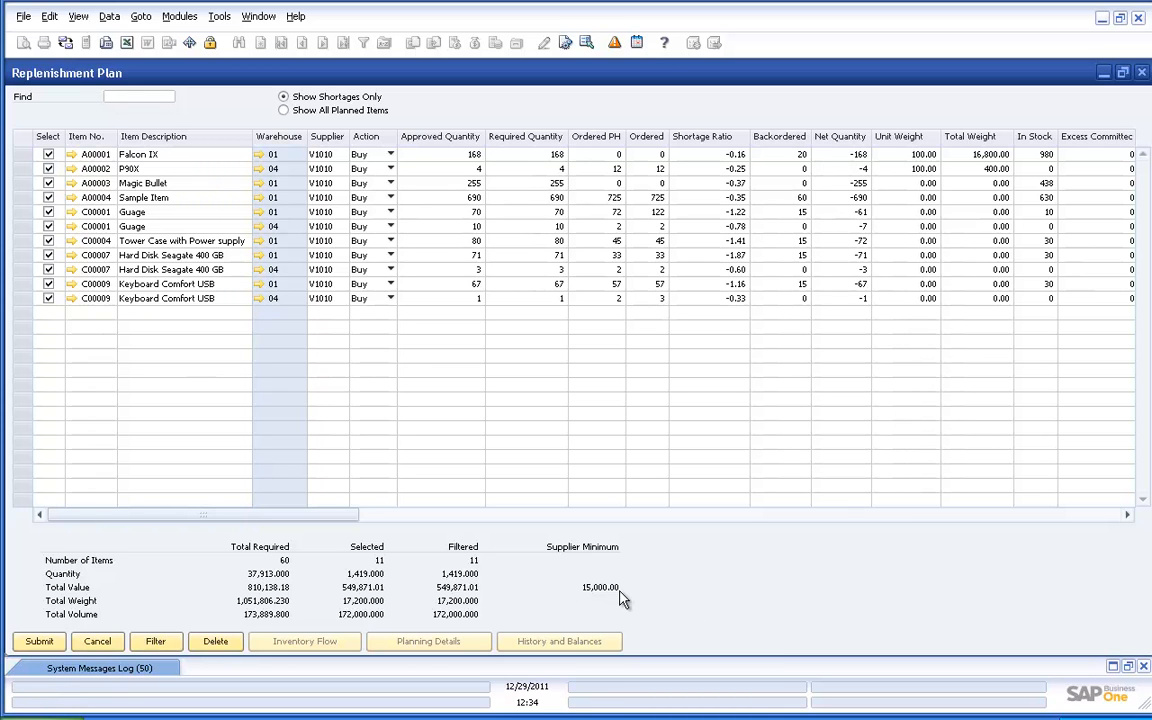
{"action": "double_click", "coordinate": [53, 138]}
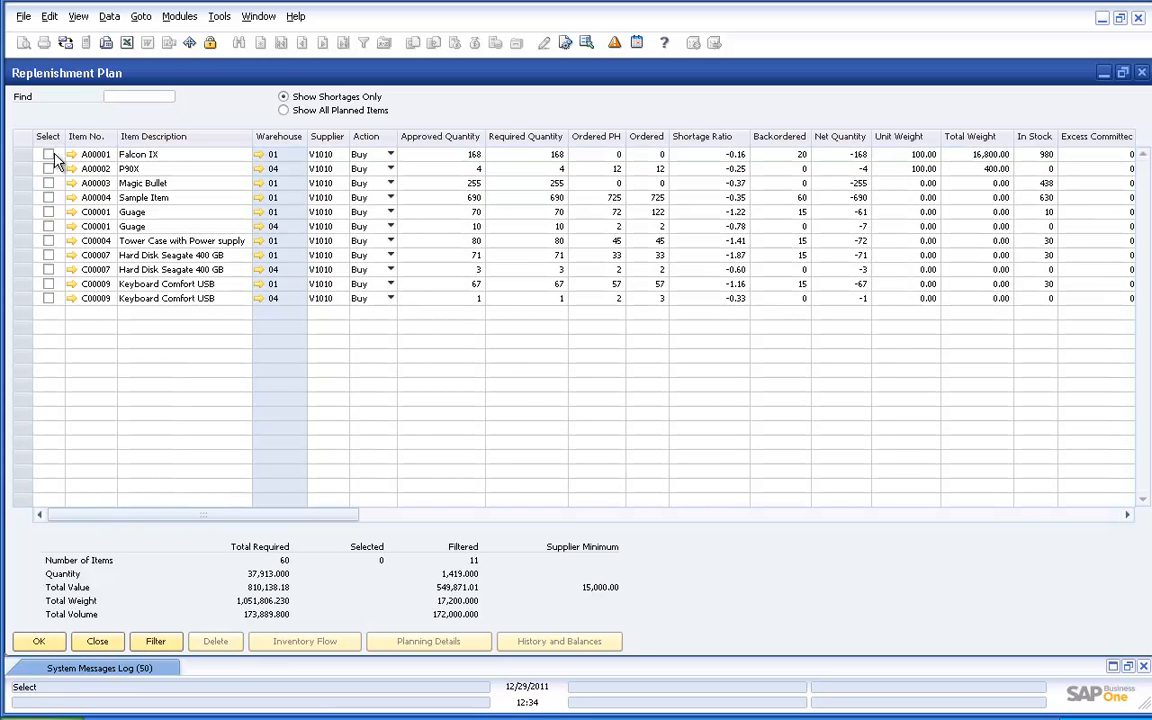
{"action": "left_click", "coordinate": [49, 155]}
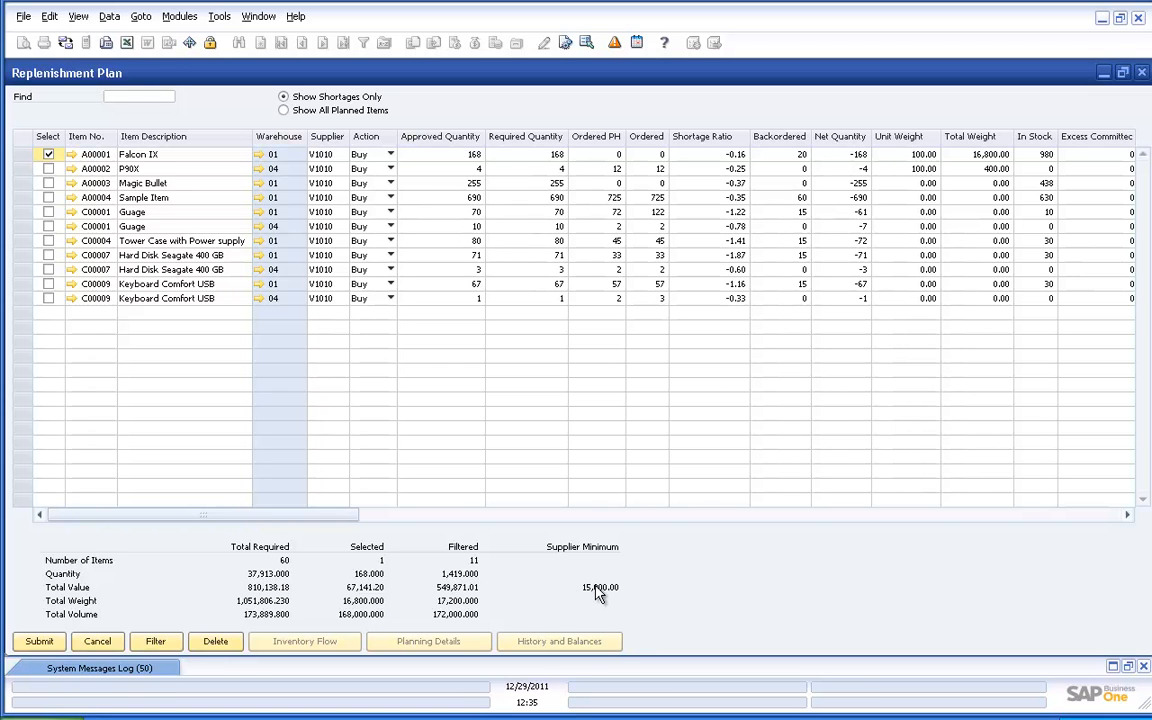
{"action": "left_click", "coordinate": [48, 169]}
{"action": "left_click", "coordinate": [48, 184]}
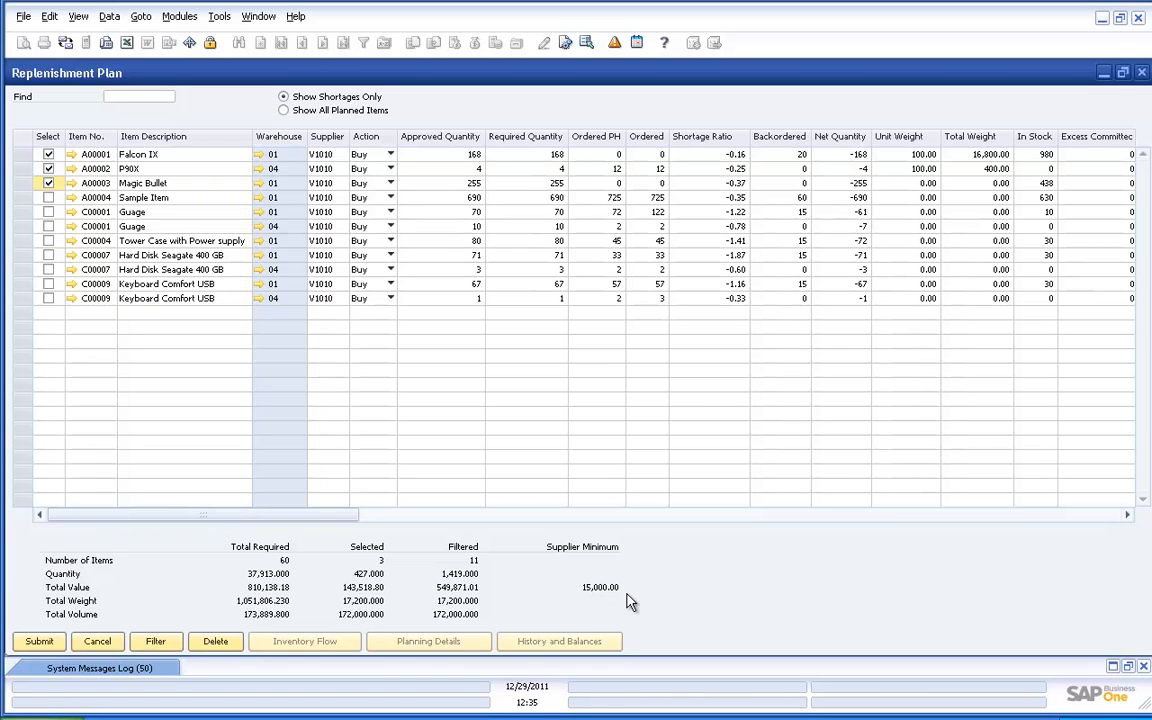
Review the location details and the history and forecast of Sample Item A00004 in its planning details
{"action": "left_click", "coordinate": [26, 203]}
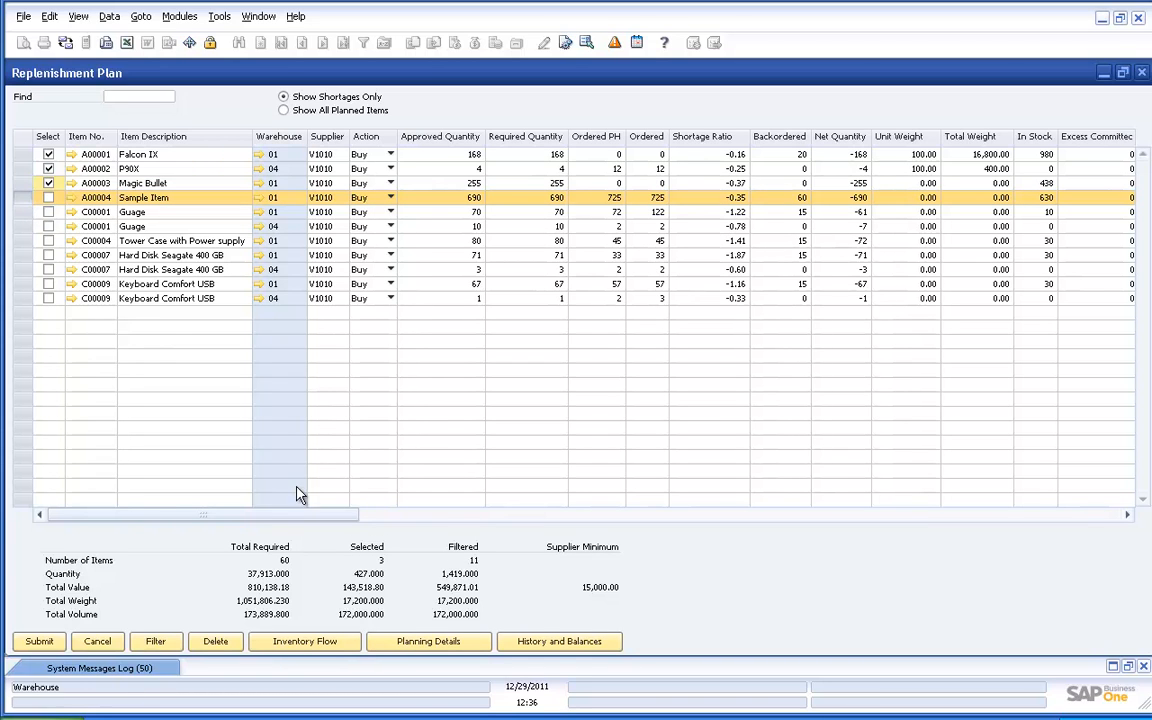
{"action": "left_click", "coordinate": [430, 643]}
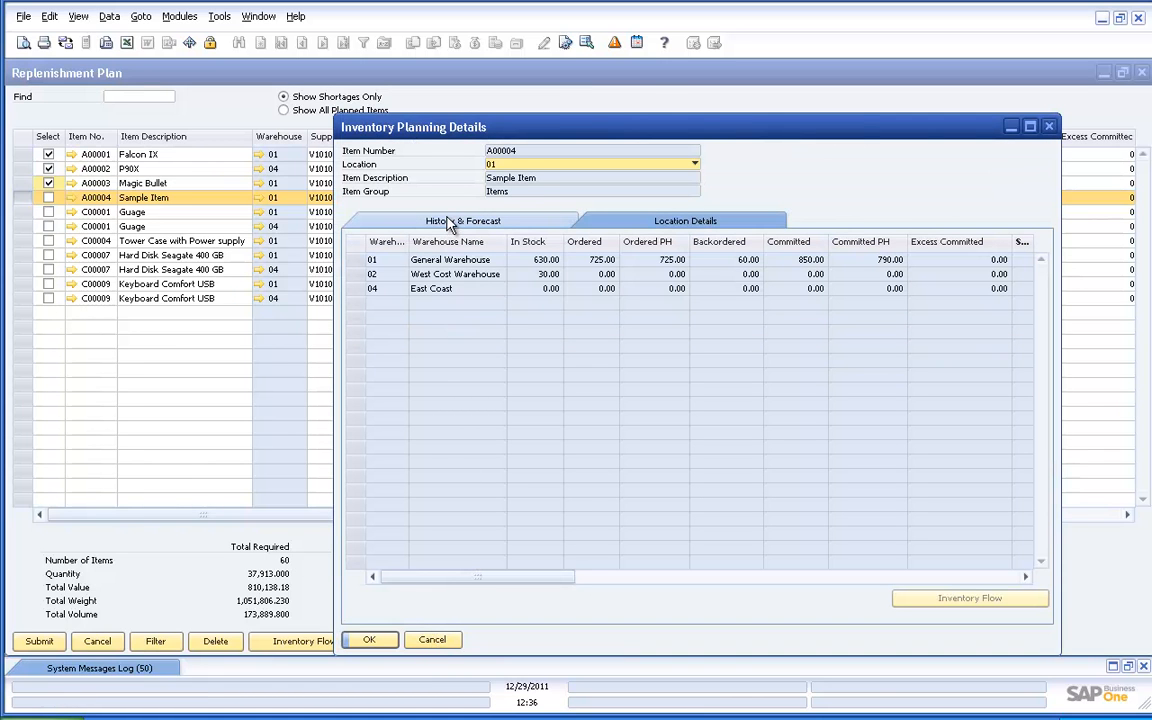
{"action": "left_click", "coordinate": [448, 225]}
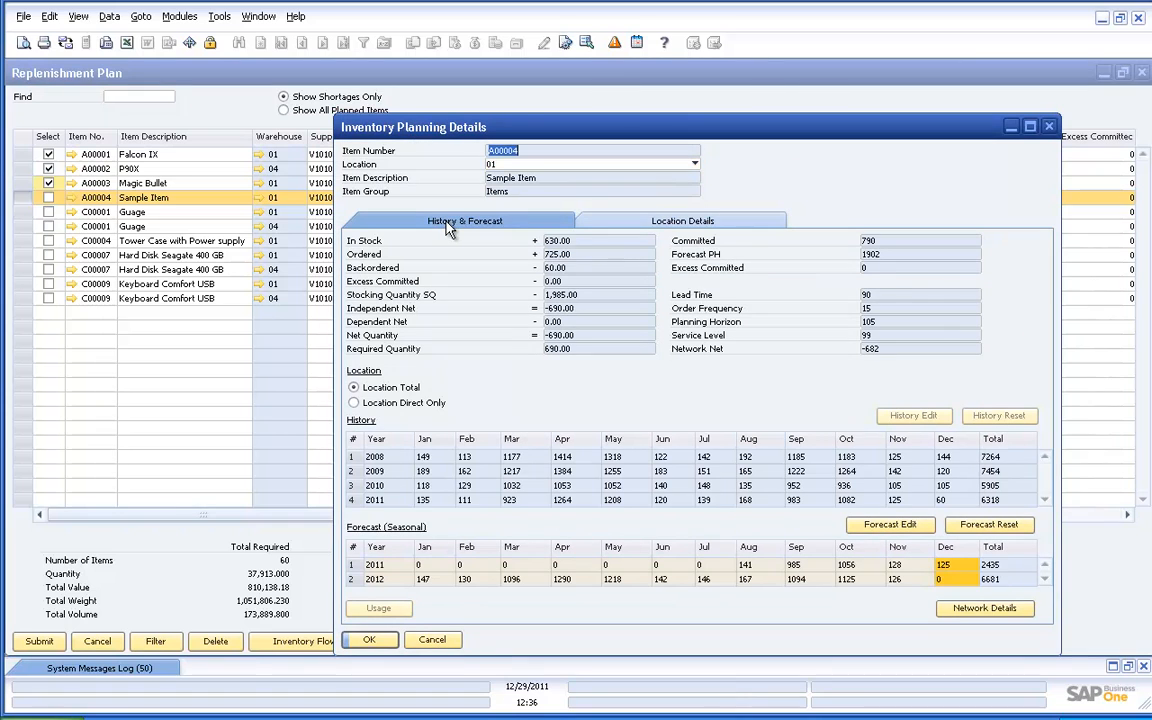
{"action": "left_click", "coordinate": [1048, 128]}
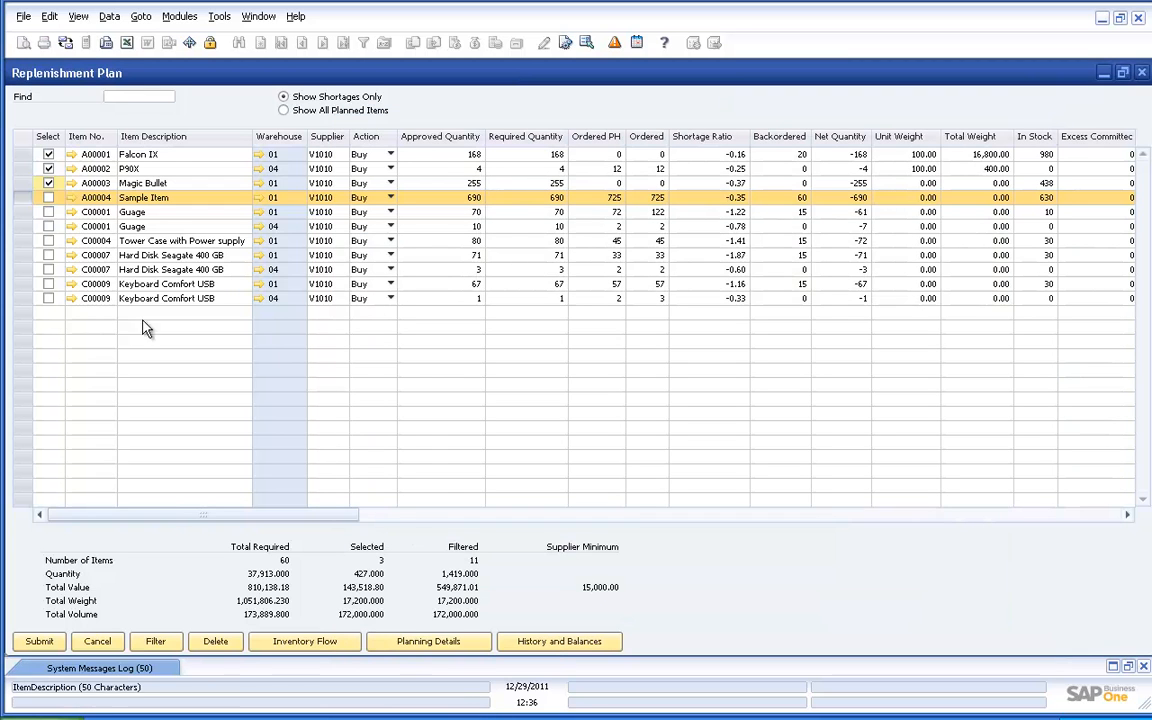
Review the inventory flow and the history and balances of Sample Item A00004
{"action": "left_click", "coordinate": [308, 643]}
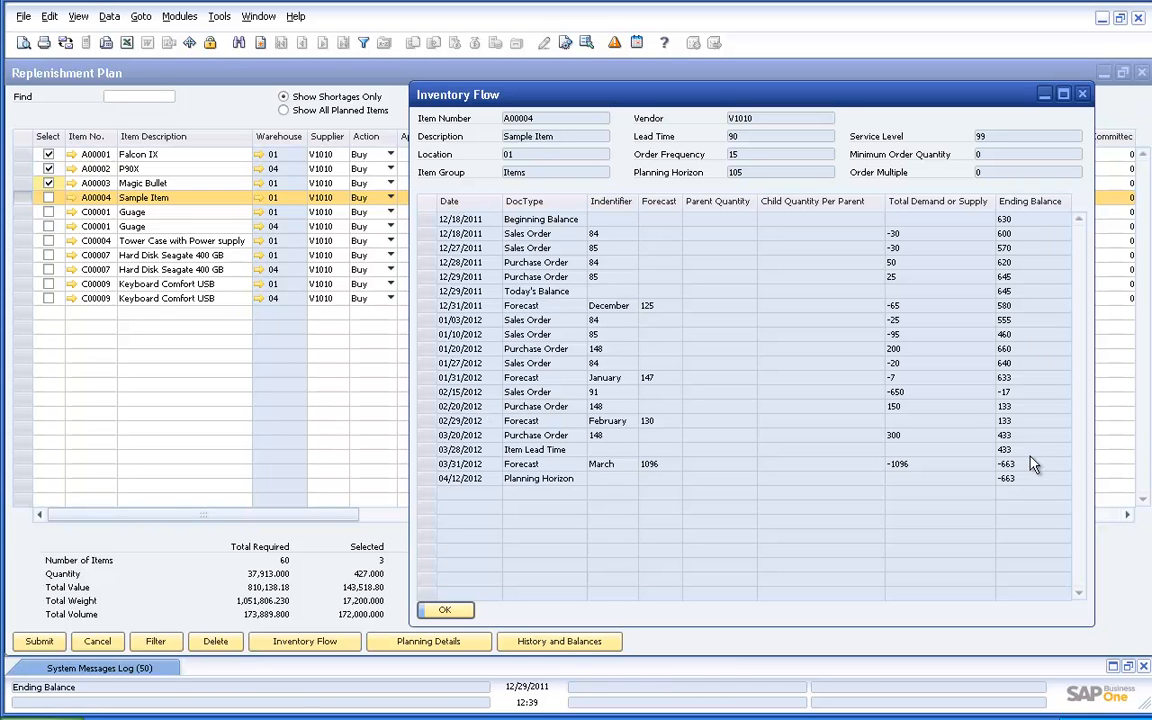
{"action": "left_click", "coordinate": [1082, 95]}
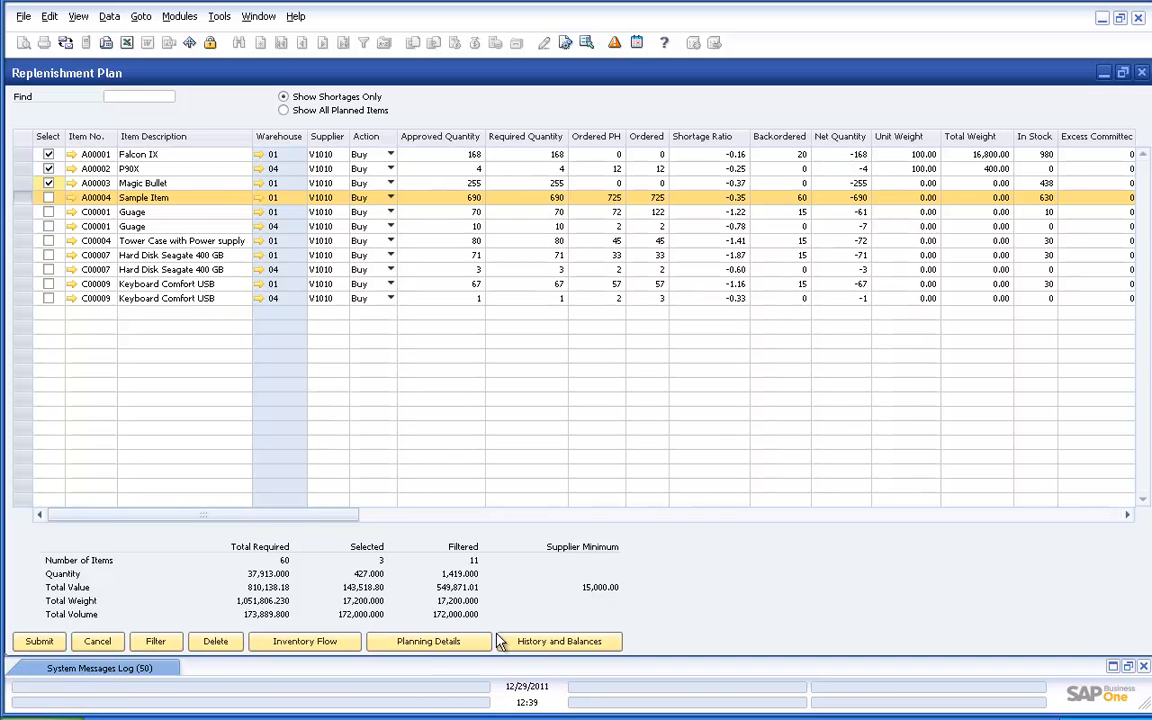
{"action": "left_click", "coordinate": [538, 643]}
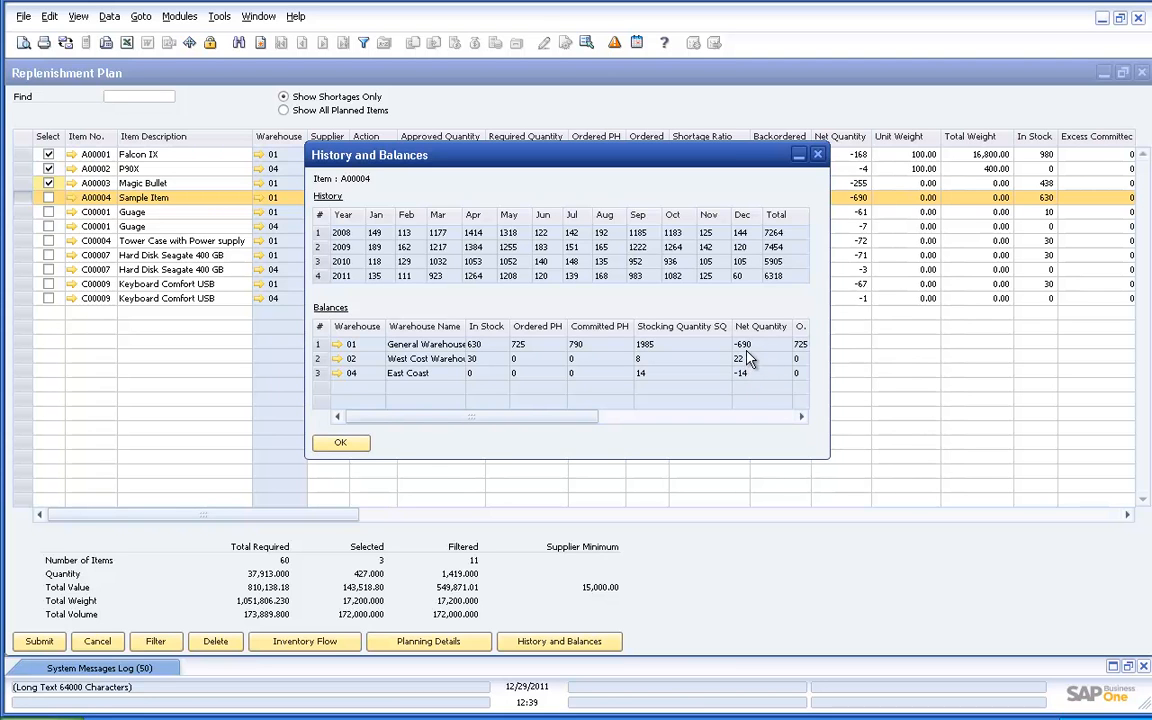
{"action": "left_click", "coordinate": [343, 443]}
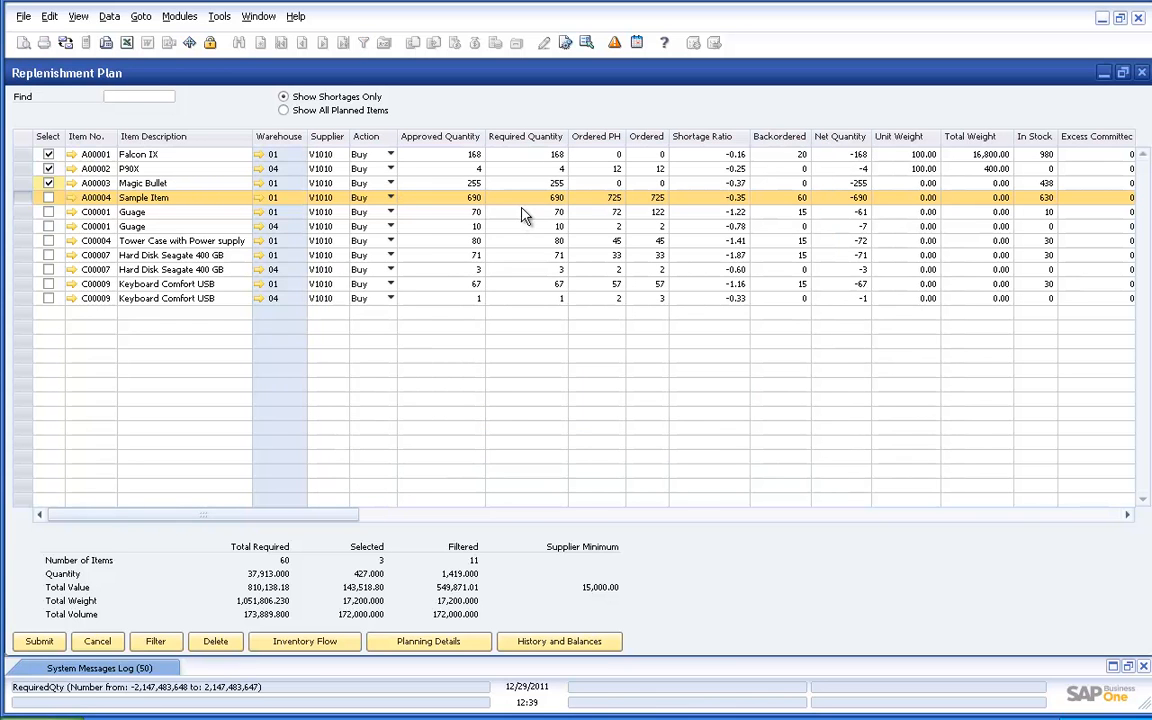
Select all filtered shortage lines, show all planned items of the supplier, and sort the list by Shortage Ratio
{"action": "double_click", "coordinate": [48, 138]}
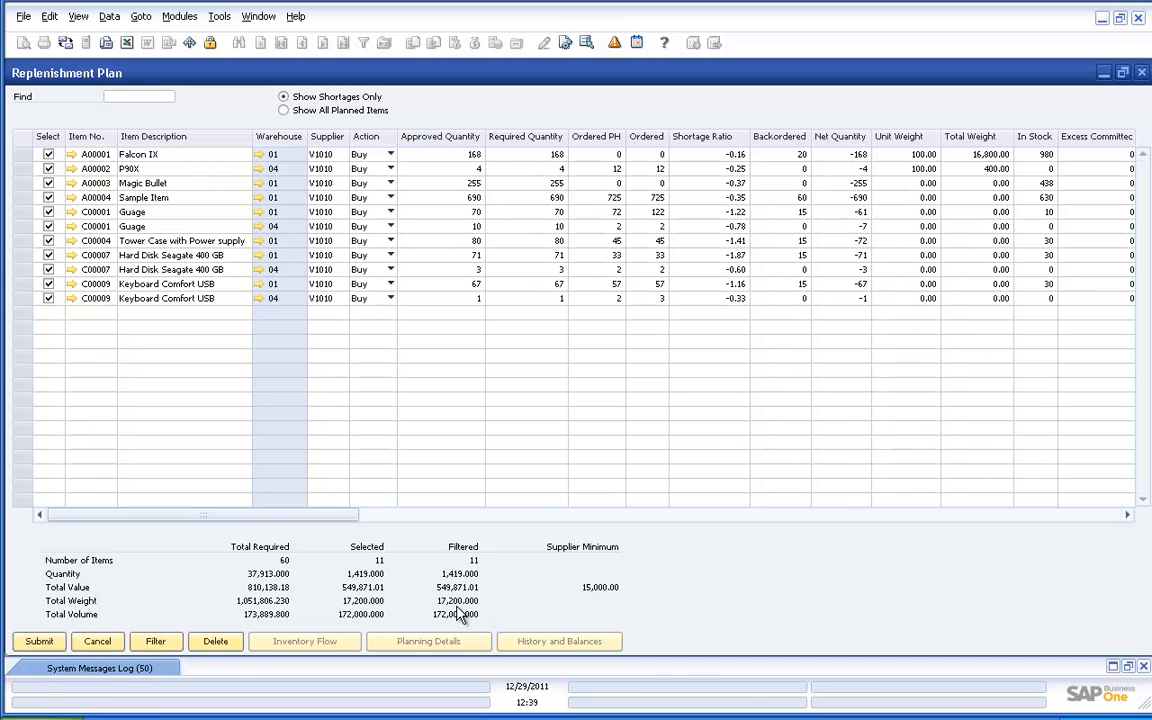
{"action": "left_click", "coordinate": [283, 111]}
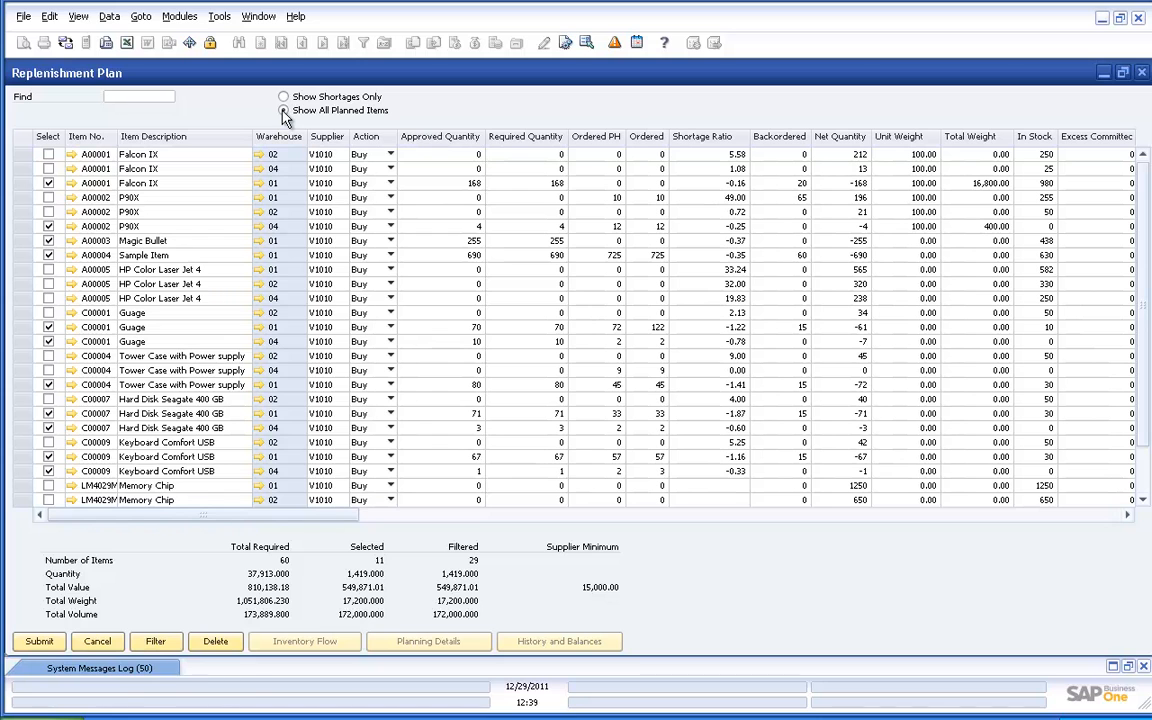
{"action": "double_click", "coordinate": [716, 147]}
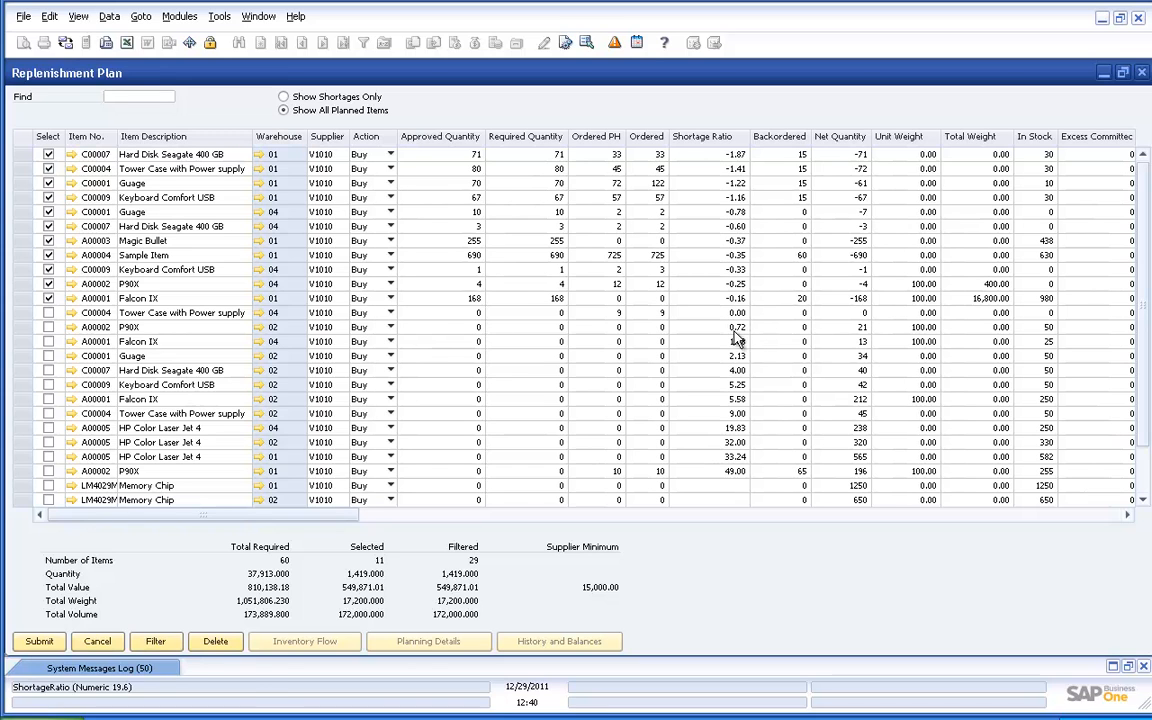
Add Tower Case with Power supply in warehouse 04 with approved quantity 10, and P90X in warehouse 02 with approved quantity 5
{"action": "left_click", "coordinate": [48, 314]}
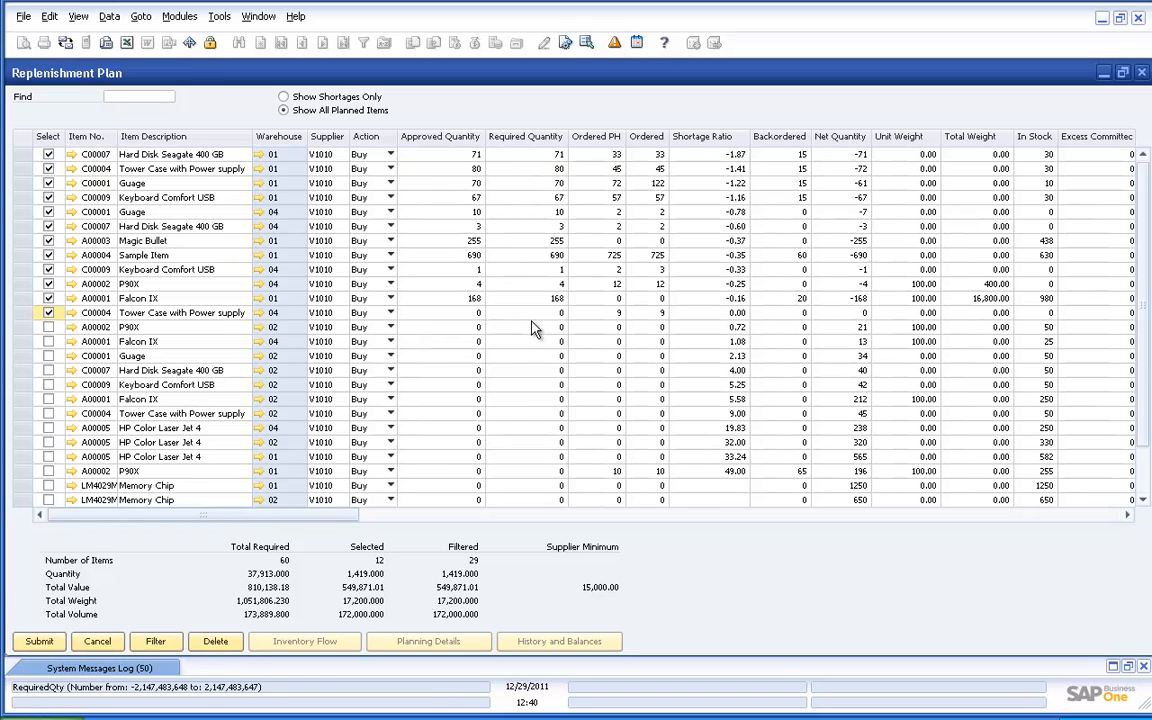
{"action": "left_click", "coordinate": [445, 314]}
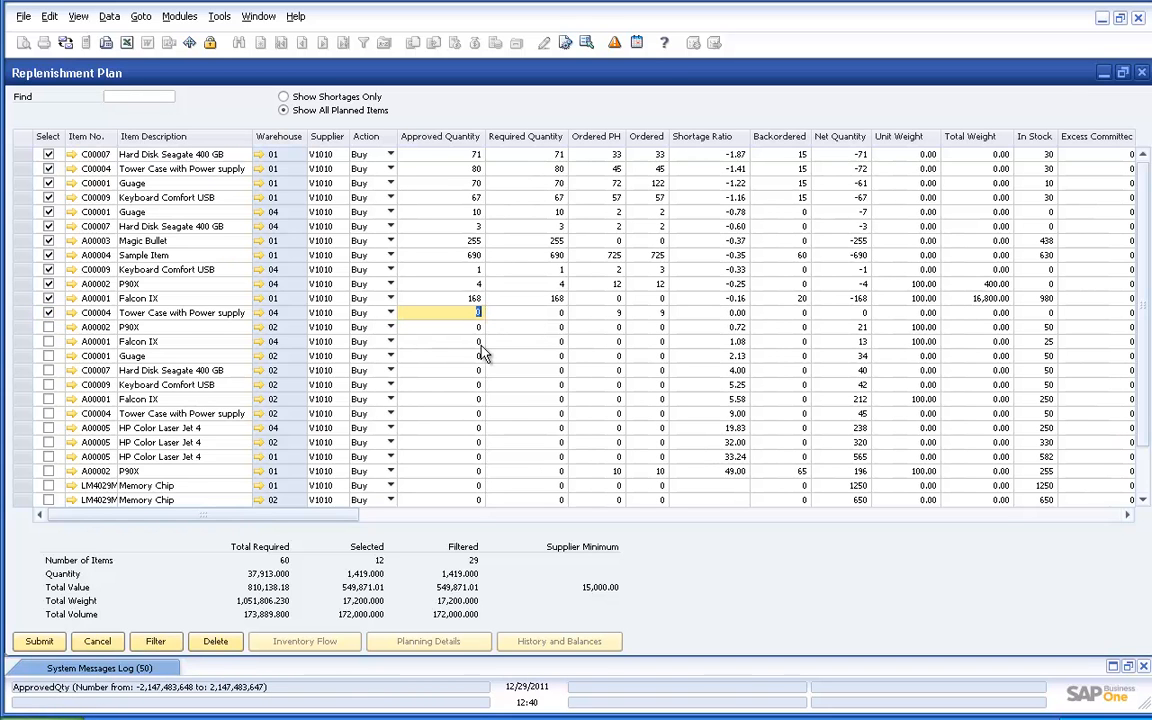
{"action": "type", "text": "10"}
{"action": "left_click", "coordinate": [47, 327]}
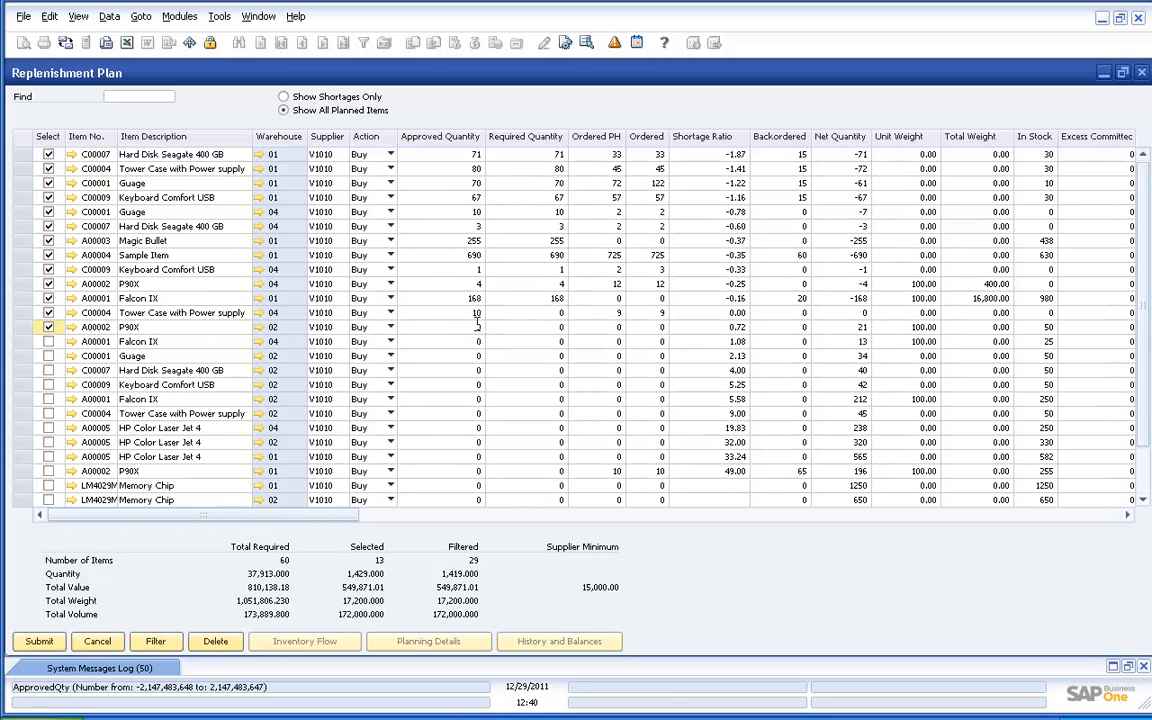
{"action": "left_click", "coordinate": [476, 327]}
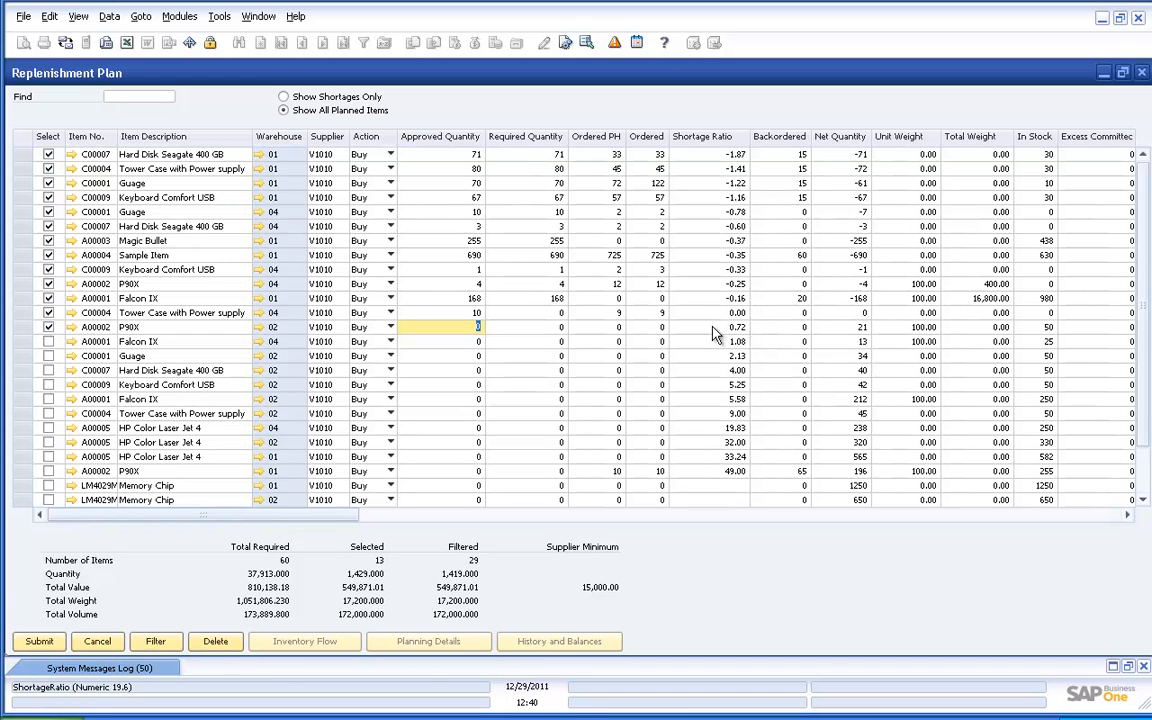
{"action": "type", "text": "5"}
{"action": "key", "text": "Tab"}
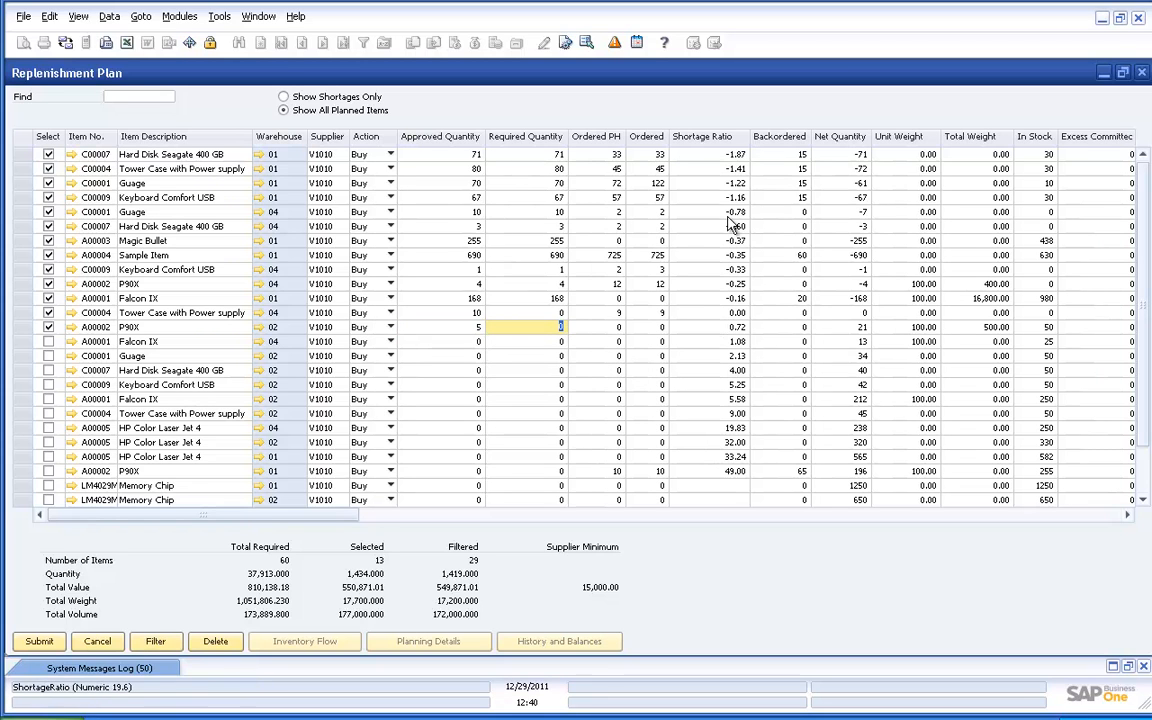
Submit the selected replenishment lines for purchase order creation and dismiss the approval results
{"action": "left_click", "coordinate": [24, 471]}
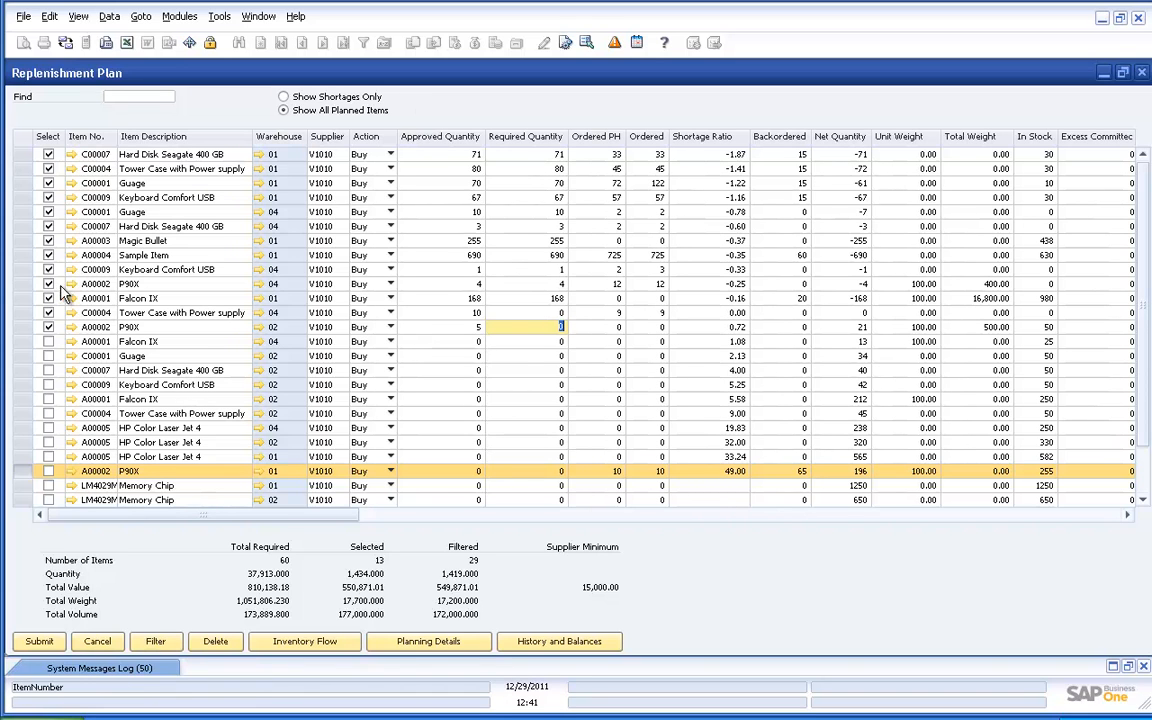
{"action": "left_click", "coordinate": [40, 641]}
{"action": "left_click", "coordinate": [393, 372]}
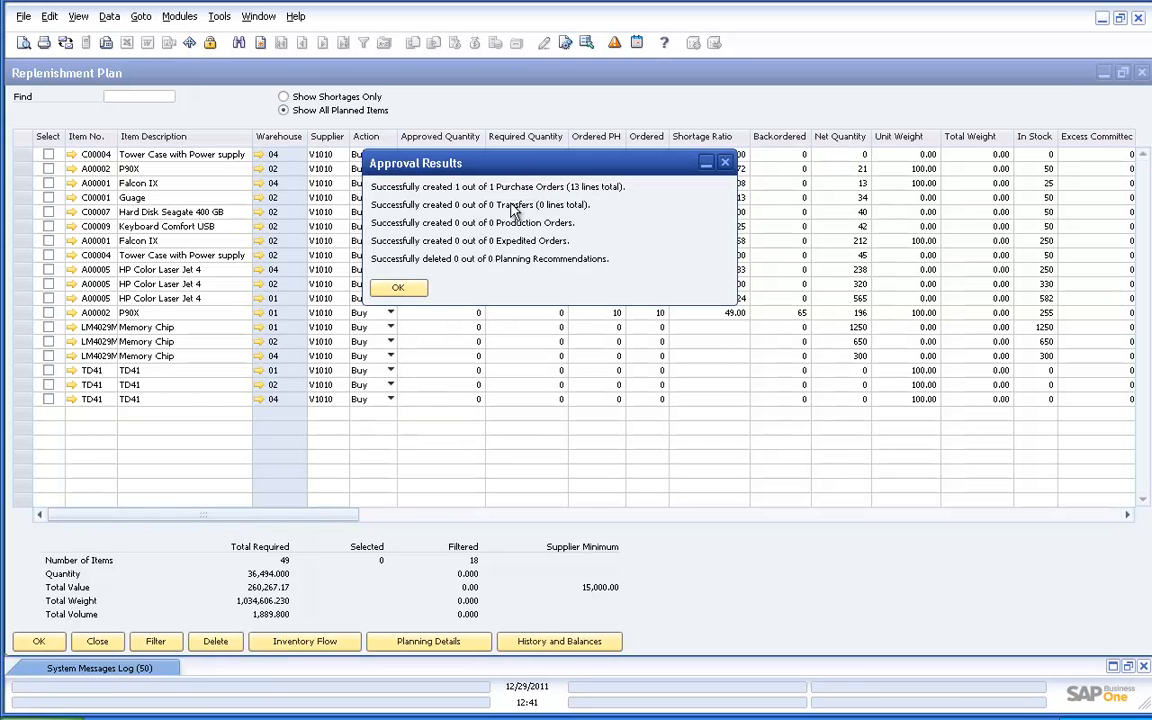
{"action": "left_click", "coordinate": [405, 289]}
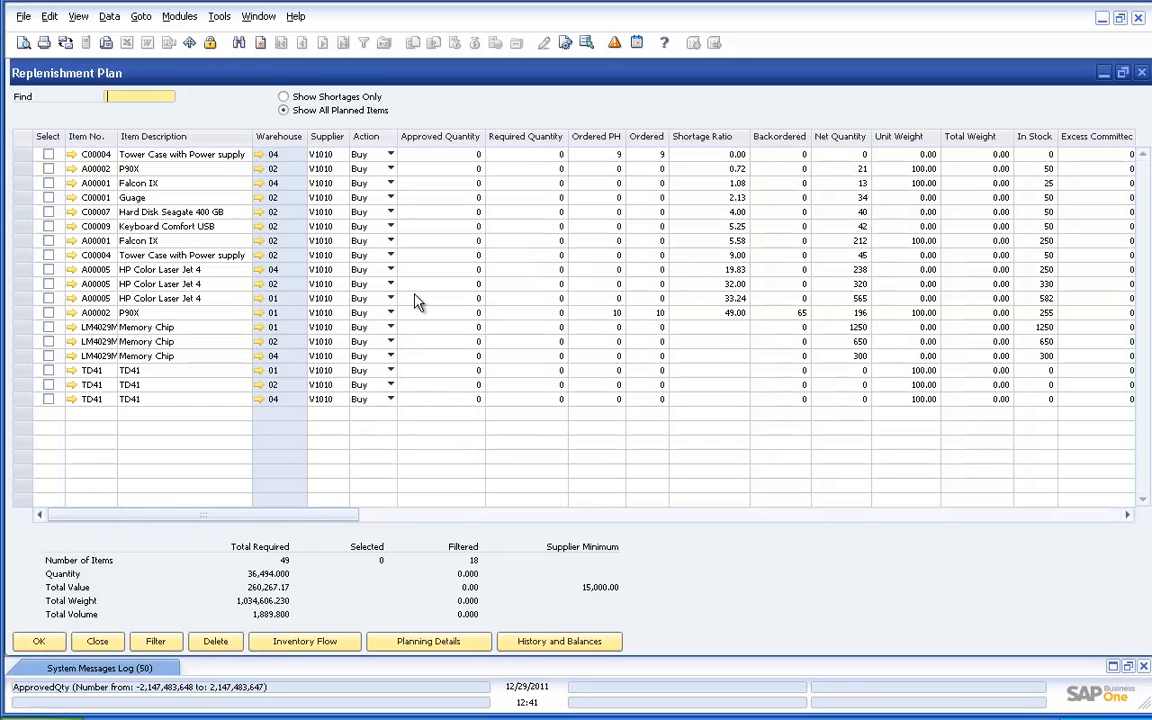
Close the replenishment plan and open the newly generated blanket purchase order for Far East Imports
{"action": "left_click", "coordinate": [1141, 74]}
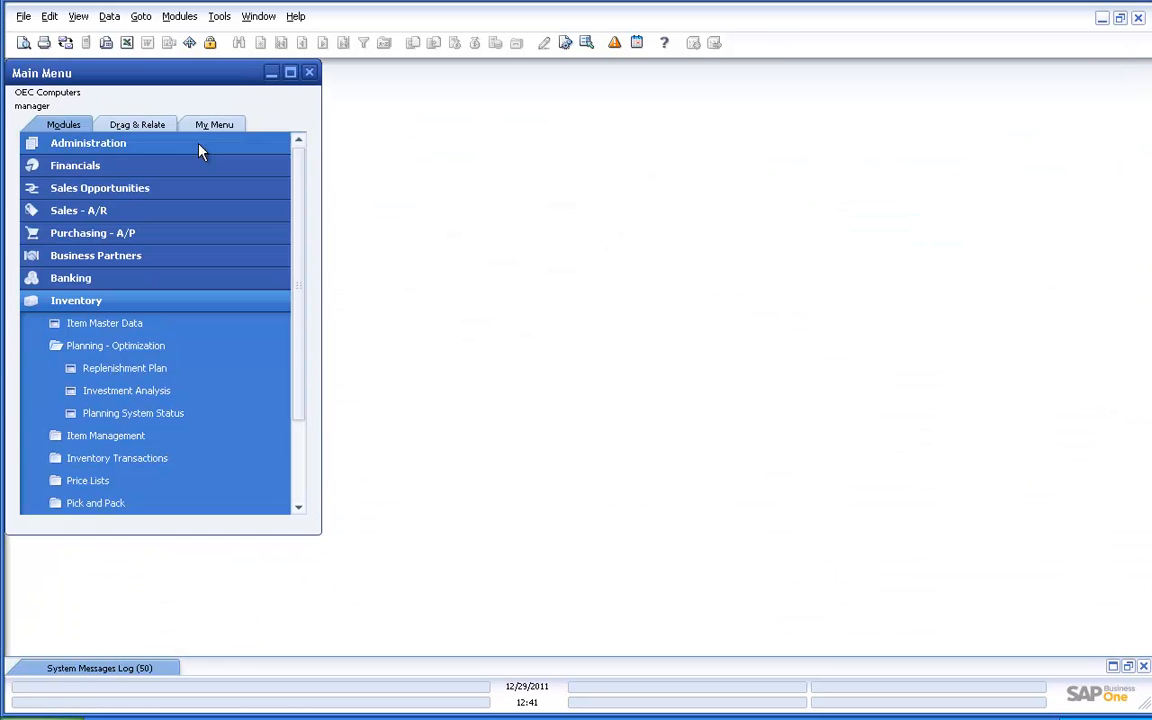
{"action": "left_click", "coordinate": [88, 232]}
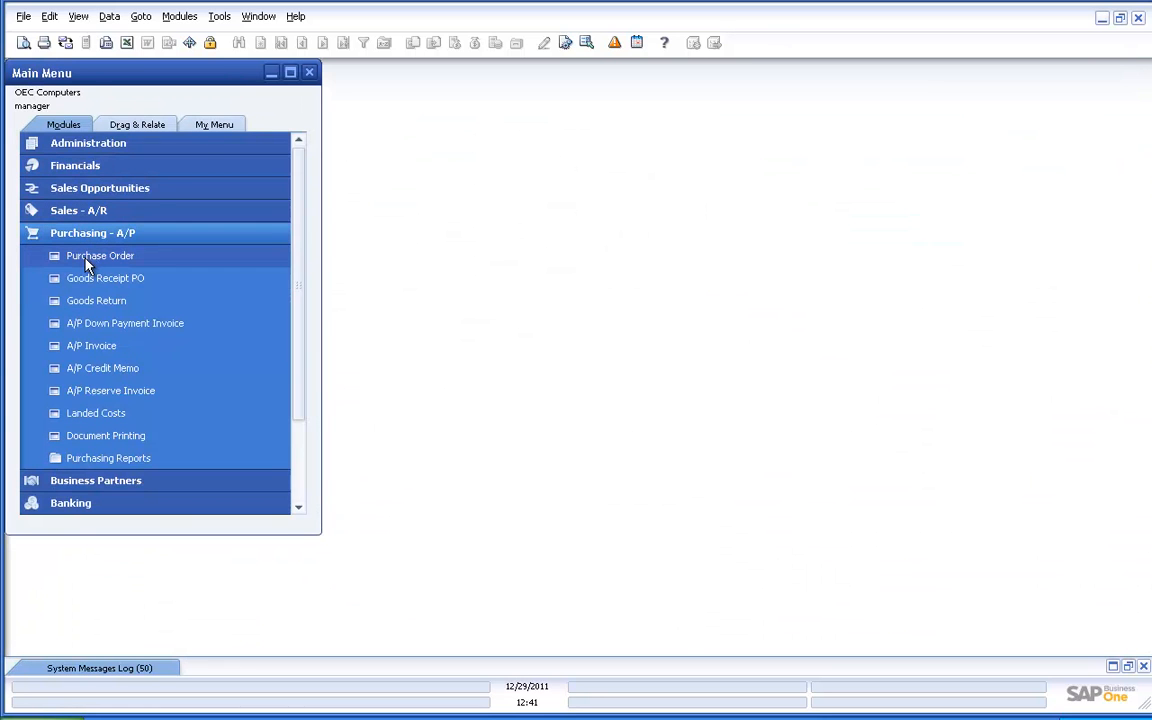
{"action": "left_click", "coordinate": [86, 256]}
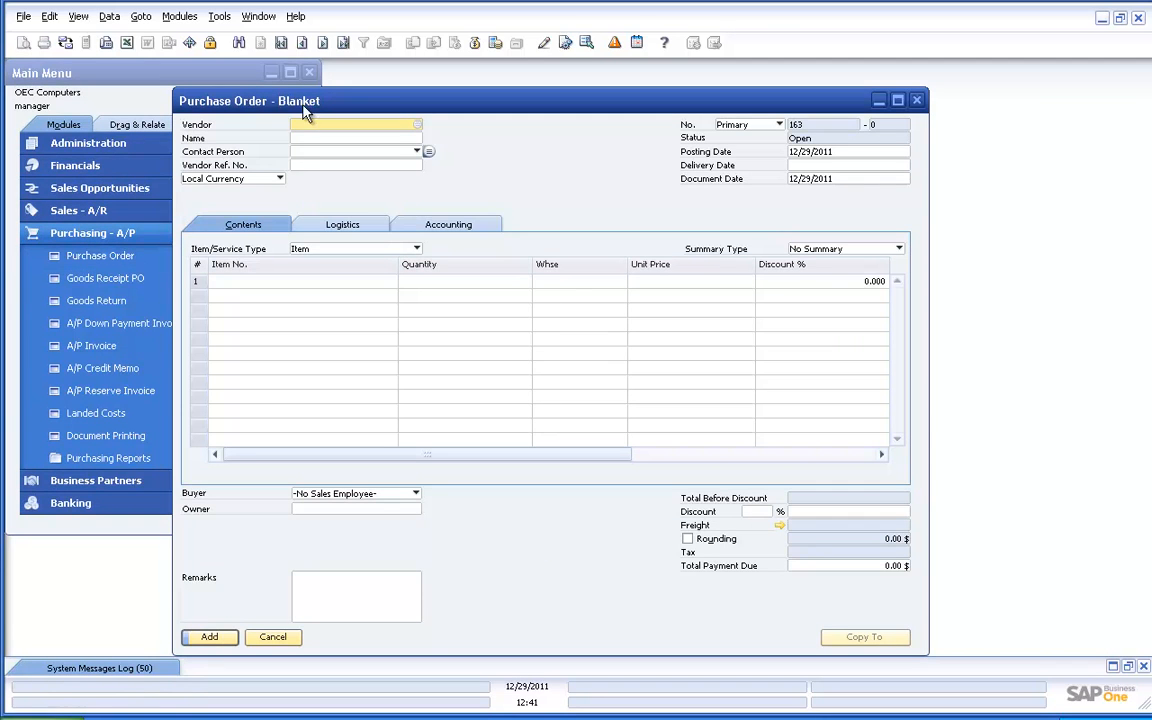
{"action": "left_click", "coordinate": [302, 43]}
{"action": "left_click", "coordinate": [302, 43]}
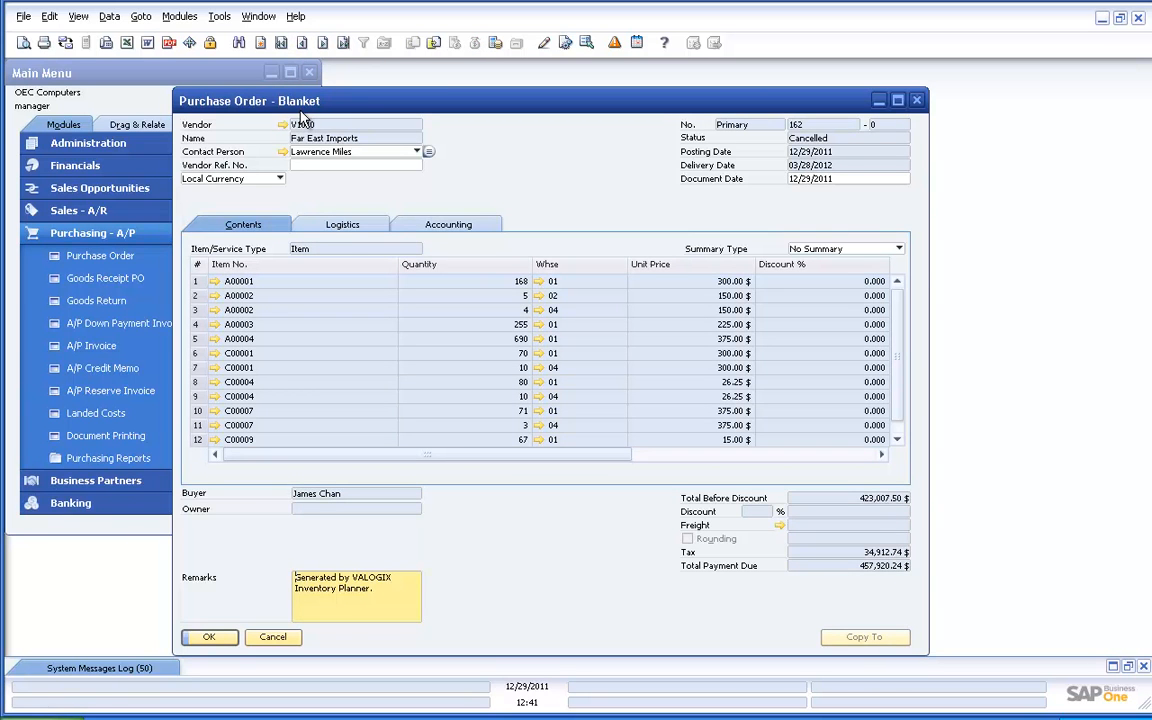
Examine the blanket order's logistics settings and contents, and browse through its split purchase orders for warehouses 01, 02 and 04
{"action": "left_click", "coordinate": [342, 229]}
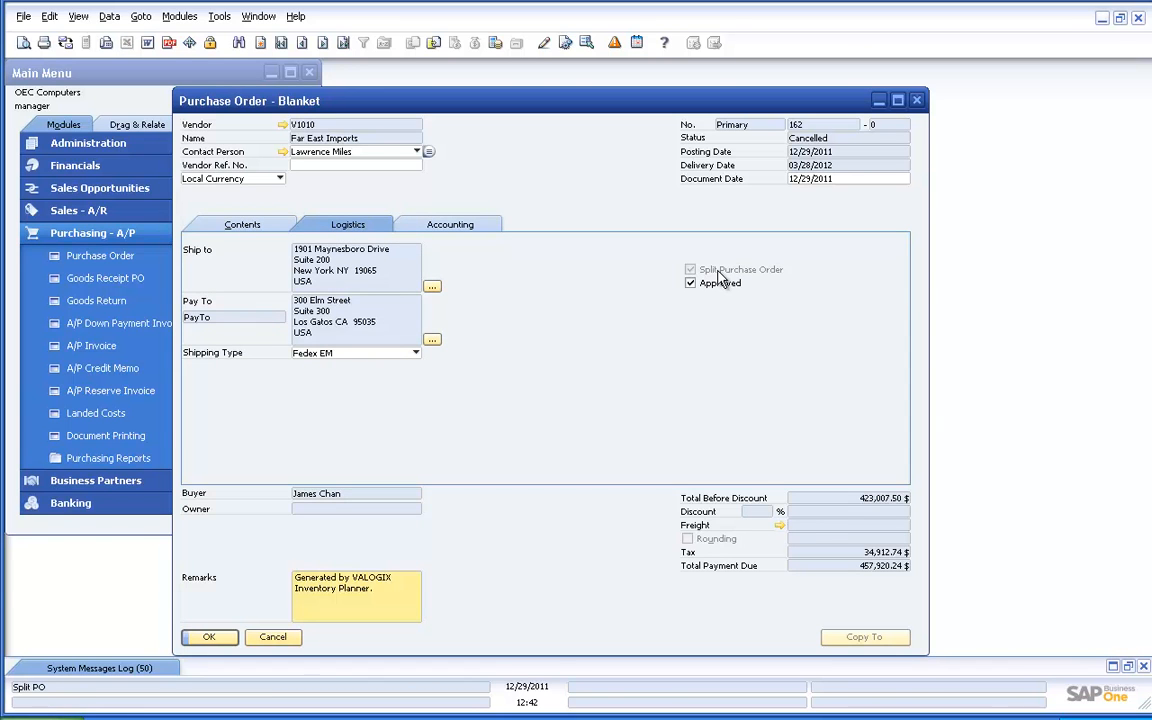
{"action": "left_click", "coordinate": [244, 226]}
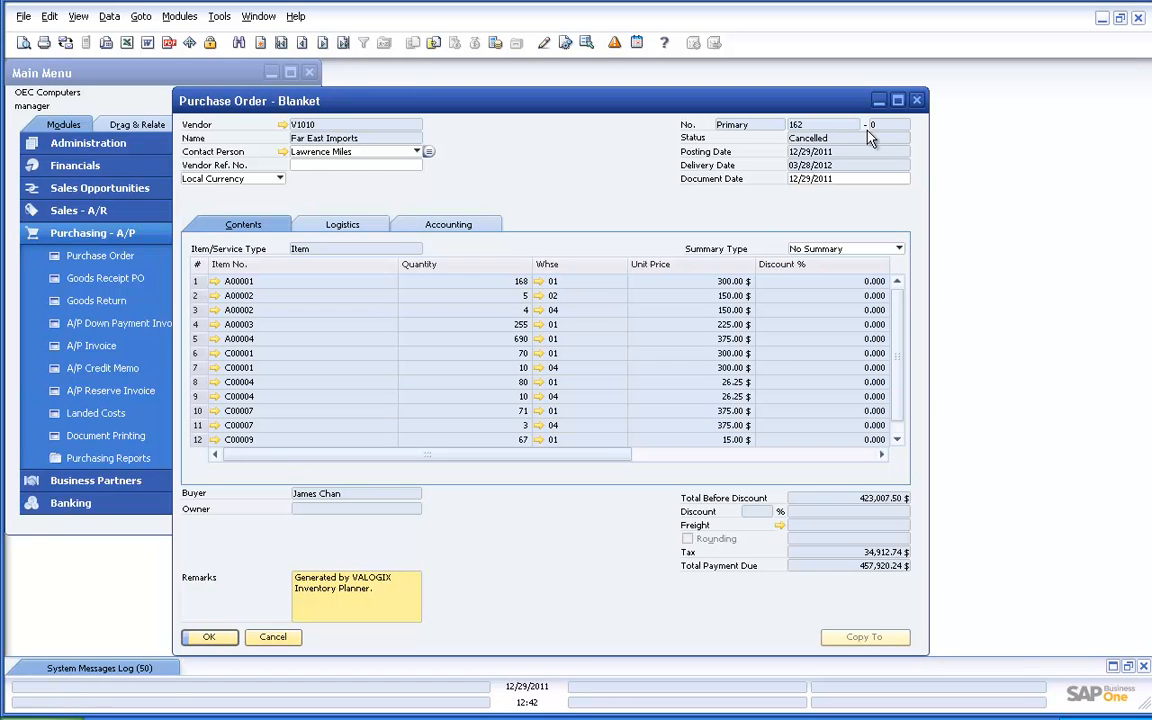
{"action": "left_click", "coordinate": [323, 44]}
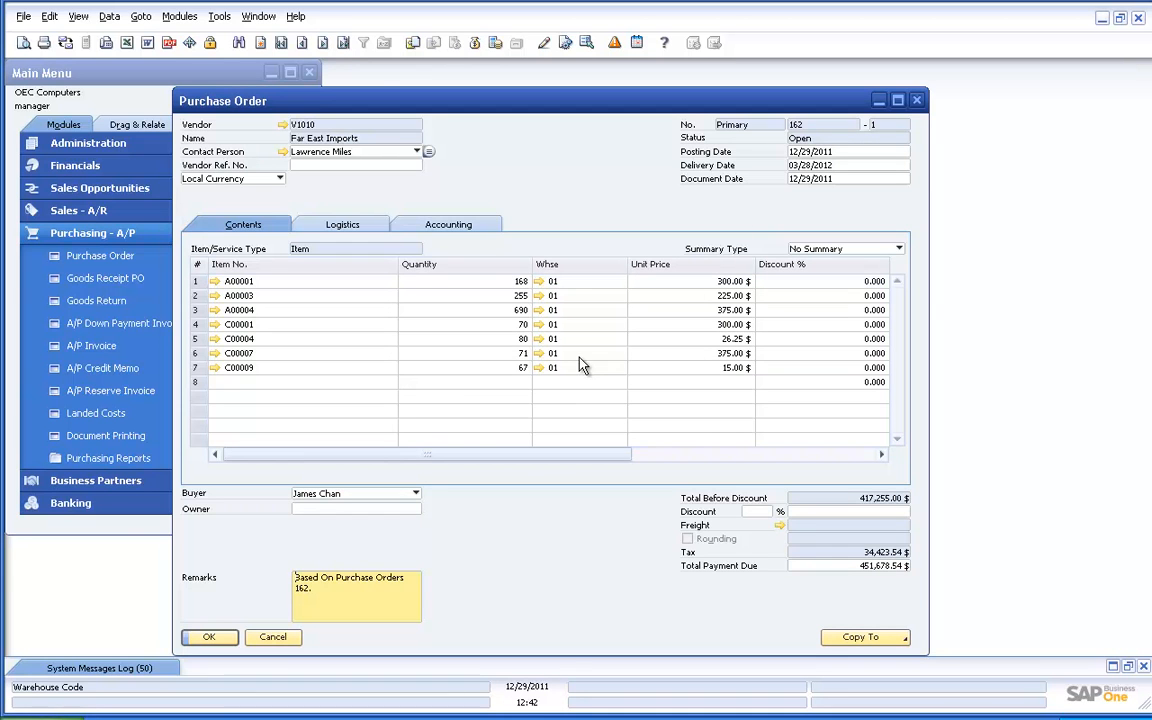
{"action": "left_click", "coordinate": [322, 44]}
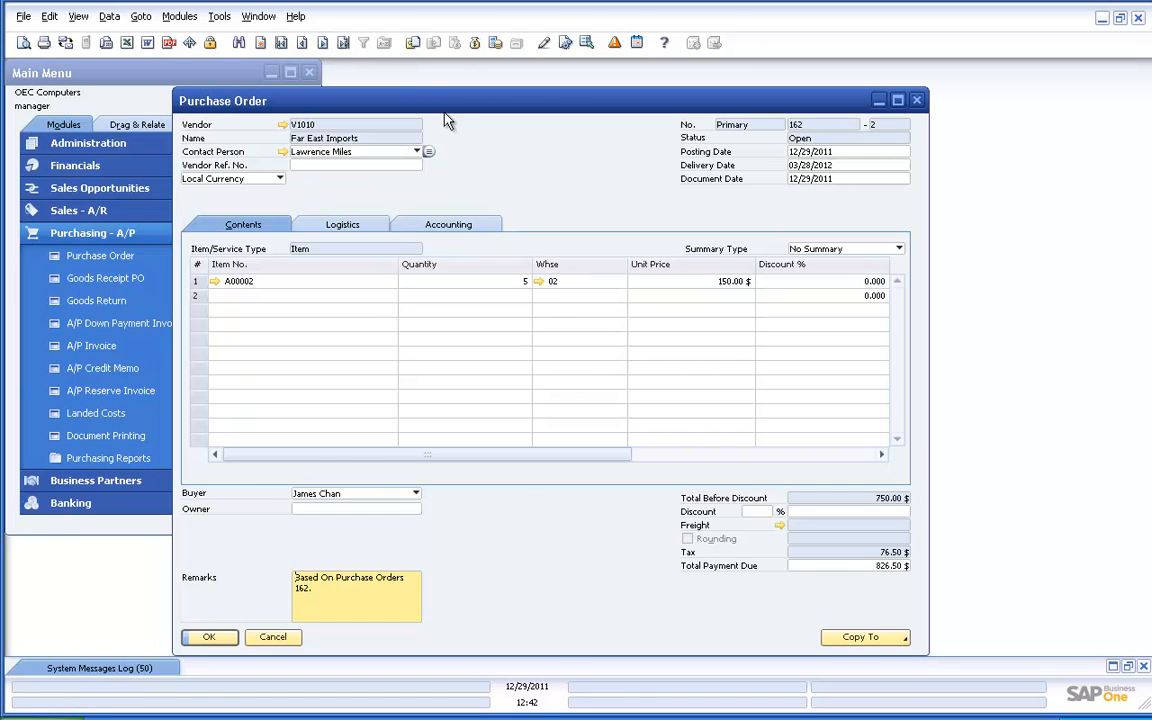
{"action": "left_click", "coordinate": [322, 44]}
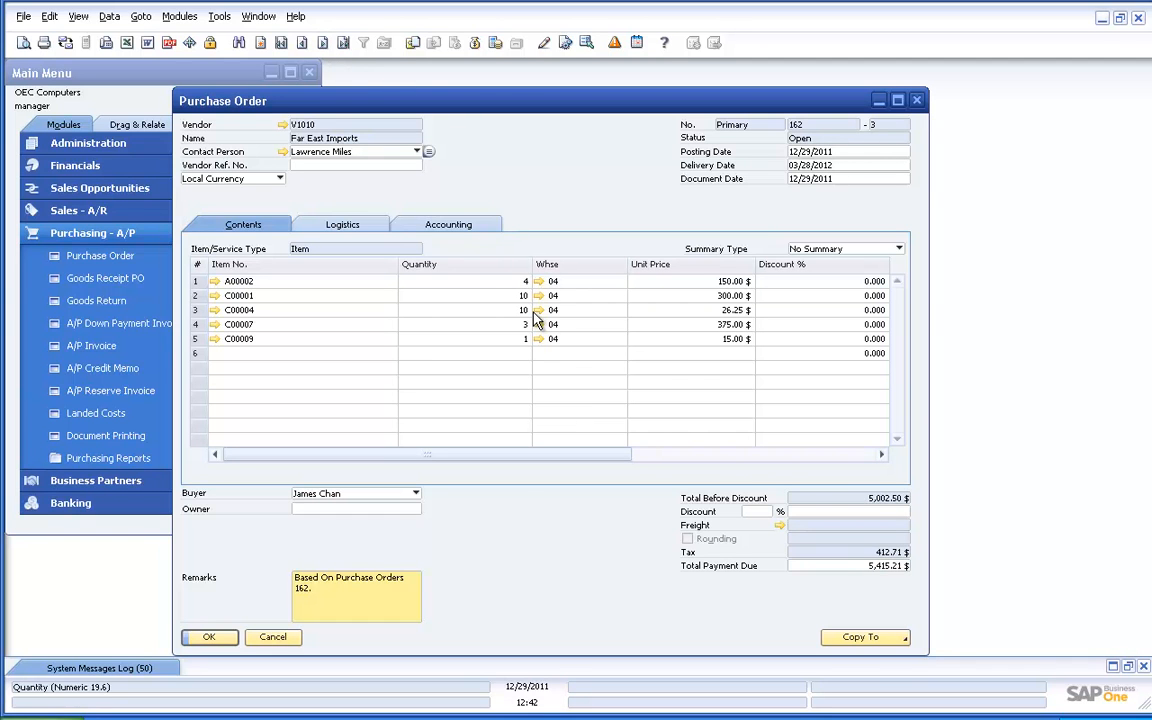